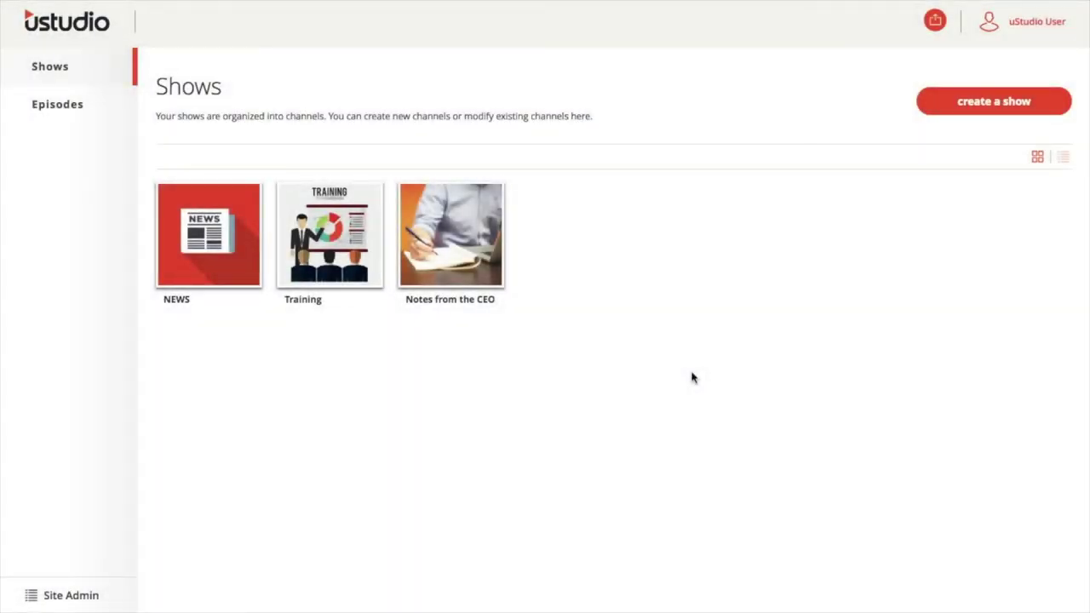
# Switch from the shows overview to the Episodes list.
pyautogui.click(103, 117)
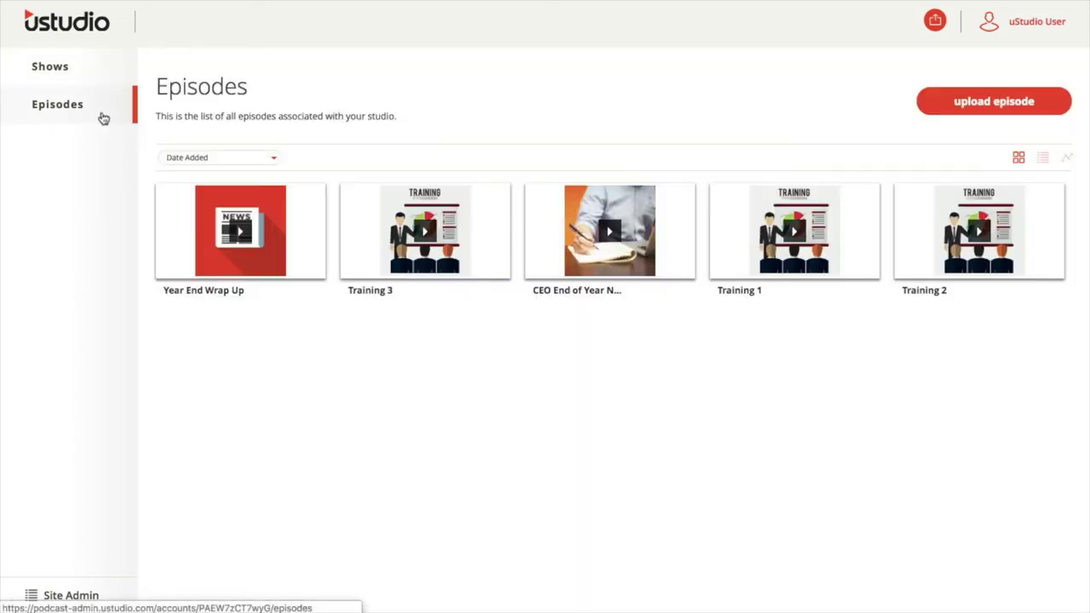
# Upload make it rain.mp3 (2.18 MB) as a new episode.
pyautogui.click(954, 109)
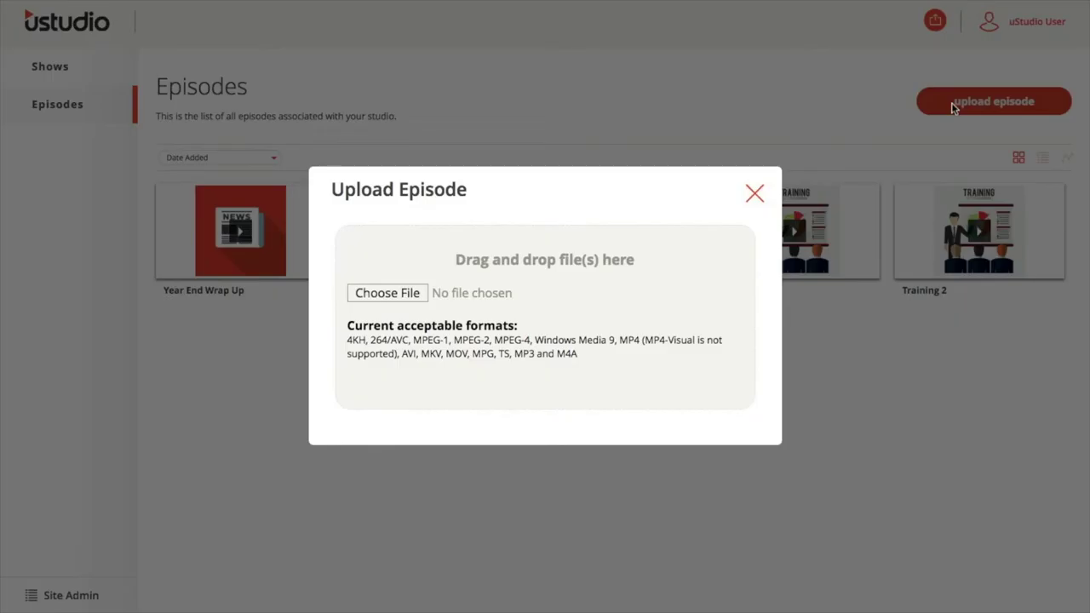
pyautogui.click(413, 298)
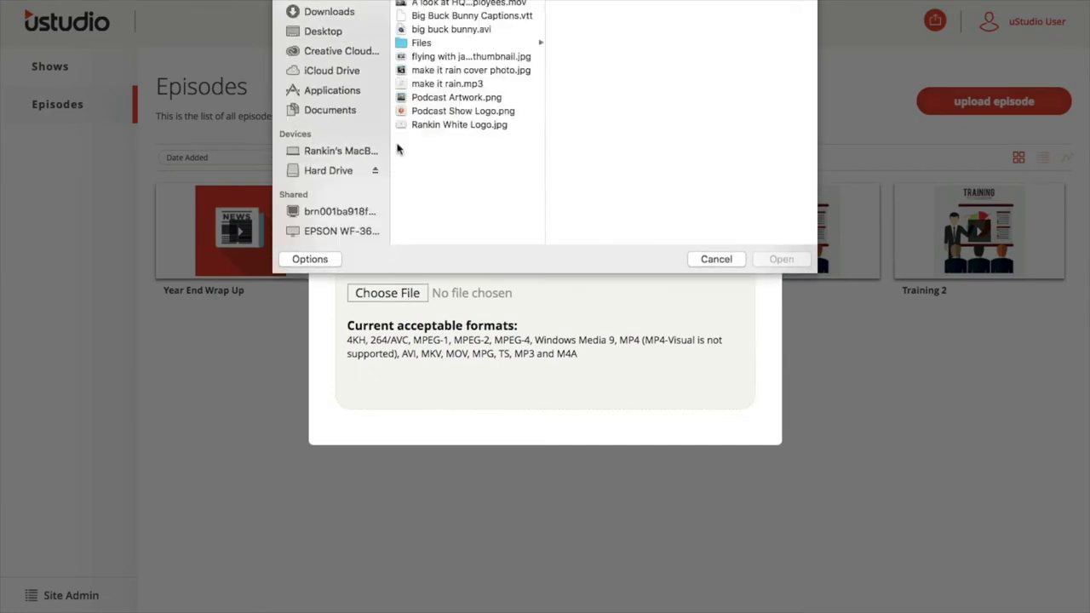
pyautogui.click(471, 84)
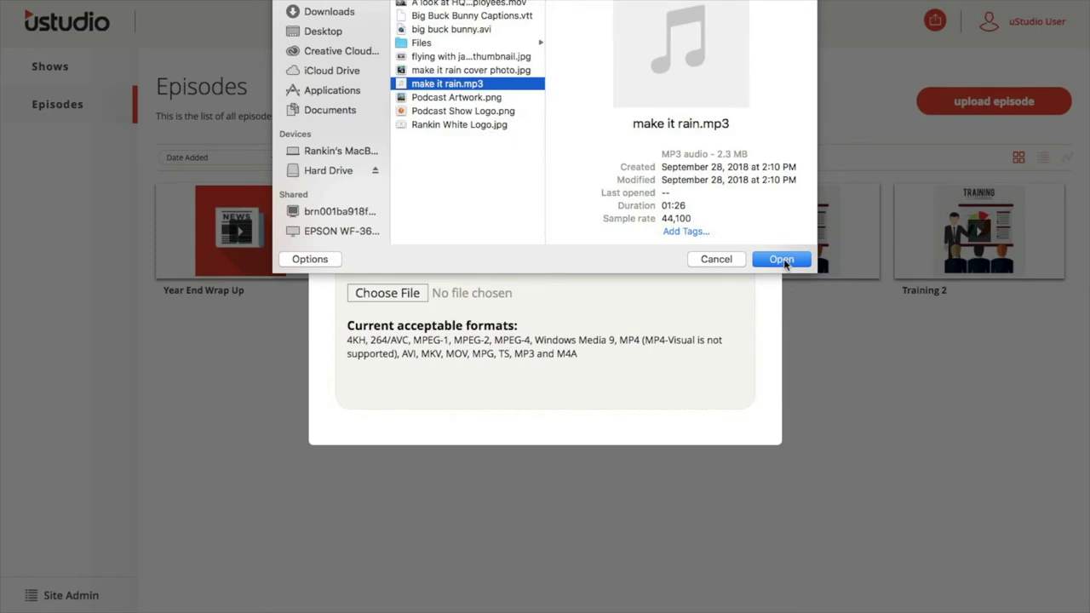
pyautogui.moveTo(461, 83); pyautogui.dragTo(548, 320)
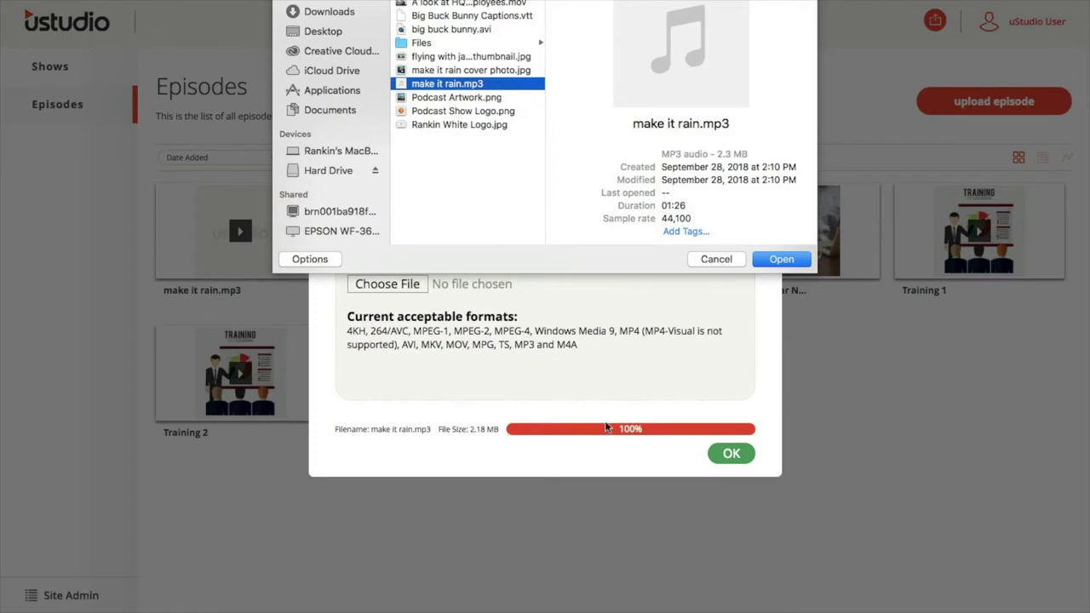
pyautogui.click(722, 265)
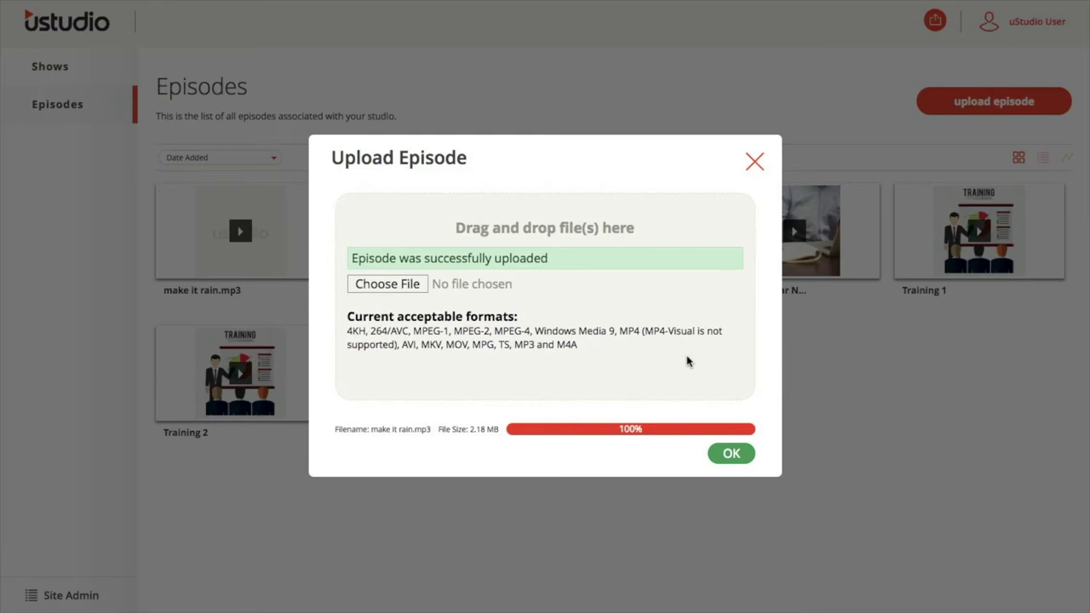
# Close the finished upload window and open the make it rain.mp3 episode.
pyautogui.click(733, 454)
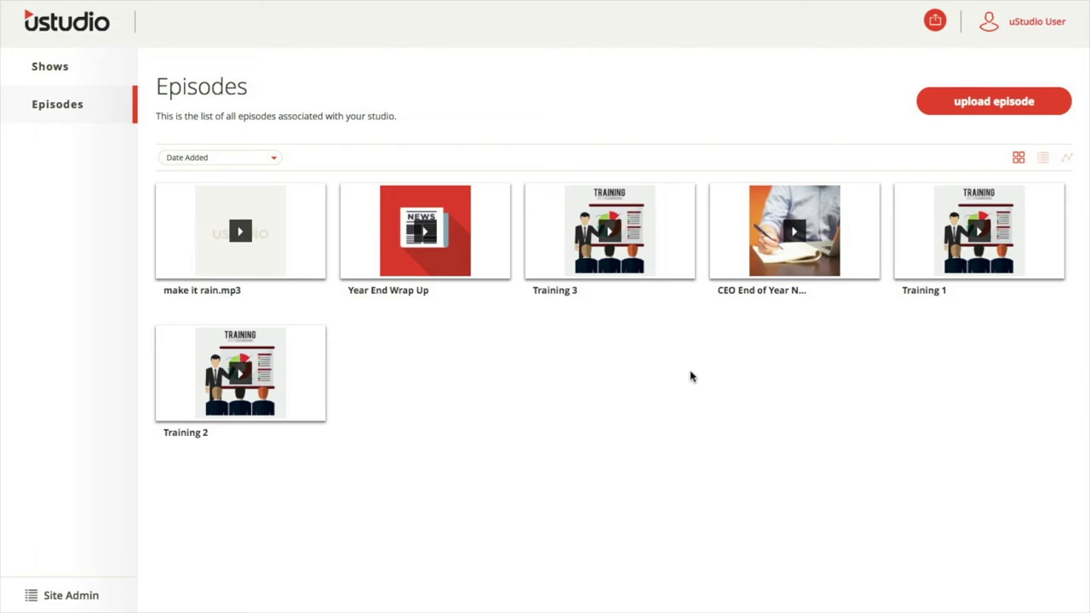
pyautogui.click(306, 279)
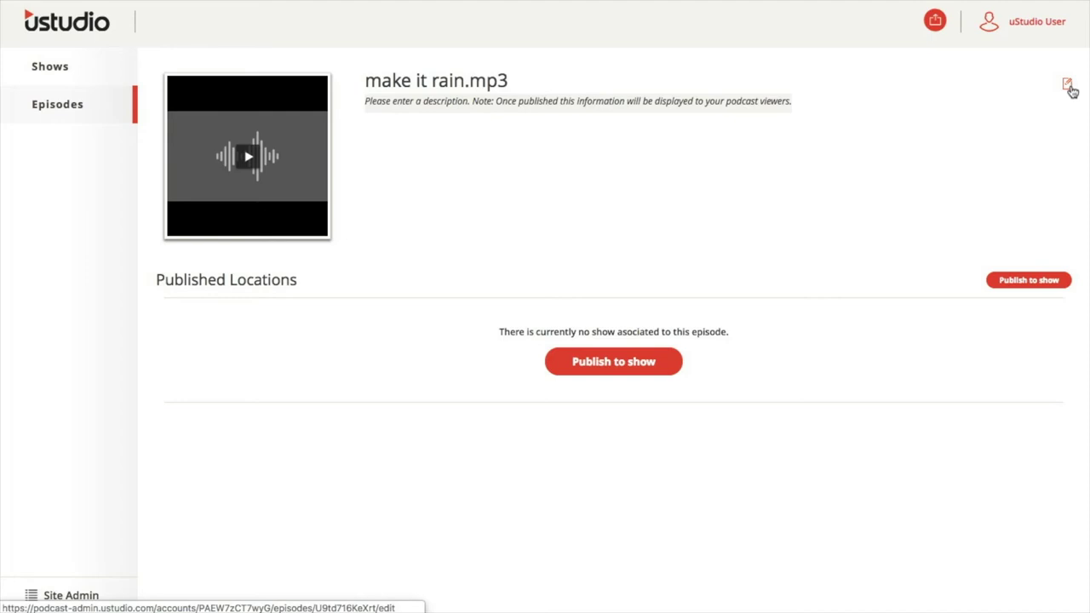
# Retitle the episode 'Rain' and give it the description 'Make it rain'.
pyautogui.click(1070, 87)
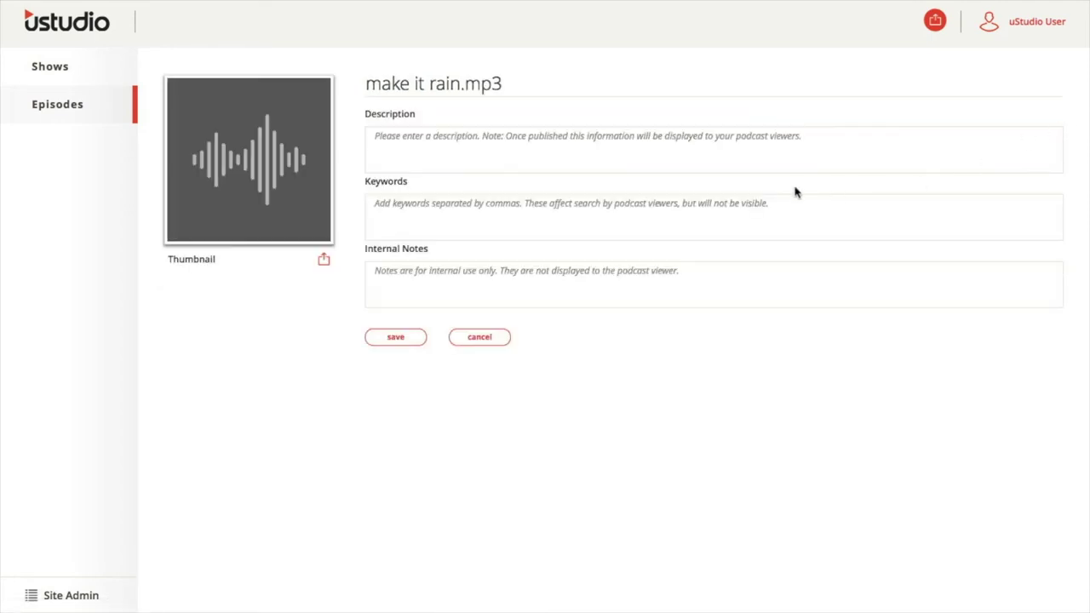
pyautogui.click(520, 90)
pyautogui.press('BackSpace')
pyautogui.press('BackSpace')
pyautogui.press('BackSpace')
pyautogui.press('BackSpace')
pyautogui.press('BackSpace')
pyautogui.press('BackSpace')
pyautogui.press('BackSpace')
pyautogui.press('BackSpace')
pyautogui.press('BackSpace')
pyautogui.press('BackSpace')
pyautogui.press('BackSpace')
pyautogui.press('BackSpace')
pyautogui.press('BackSpace')
pyautogui.press('BackSpace')
pyautogui.press('BackSpace')
pyautogui.press('BackSpace')
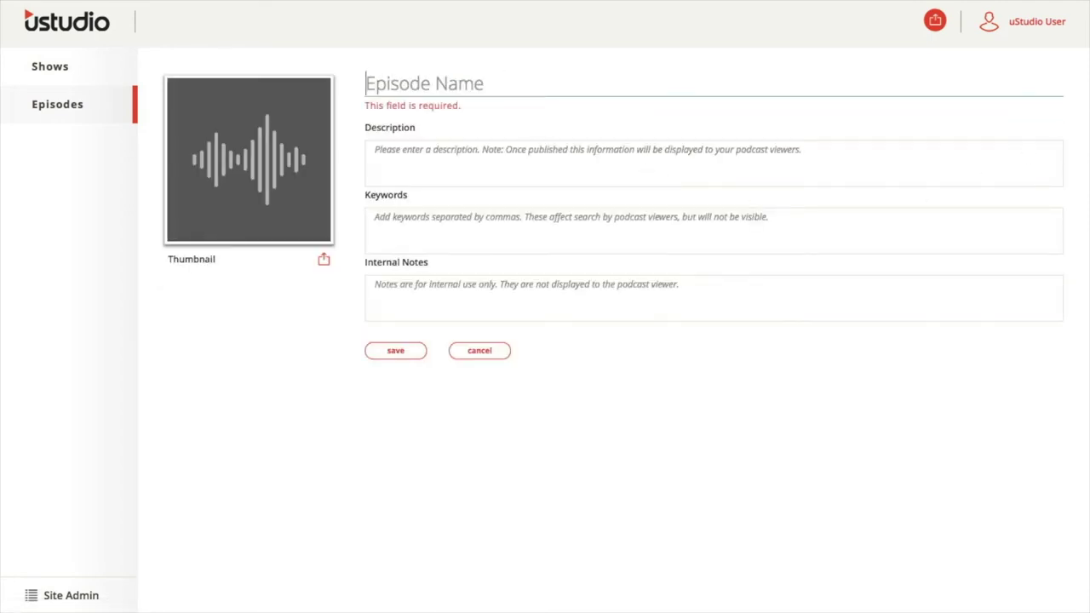
pyautogui.write('Rain')
pyautogui.click(503, 136)
pyautogui.write('Make it rain')
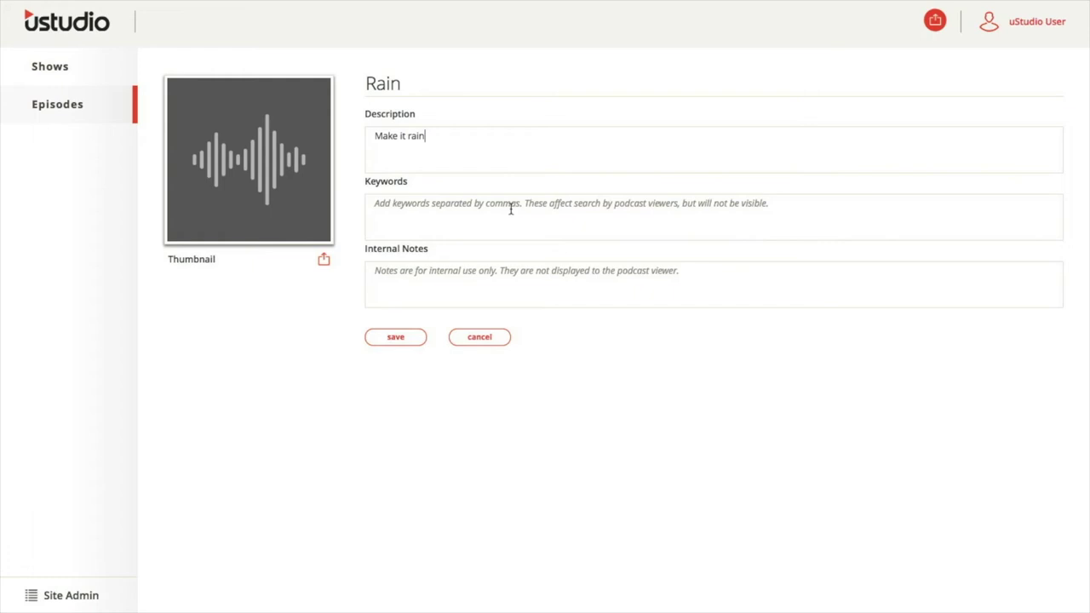
# Add the keywords rain, make, it, raining, water and noise.
pyautogui.click(511, 209)
pyautogui.write('rain,')
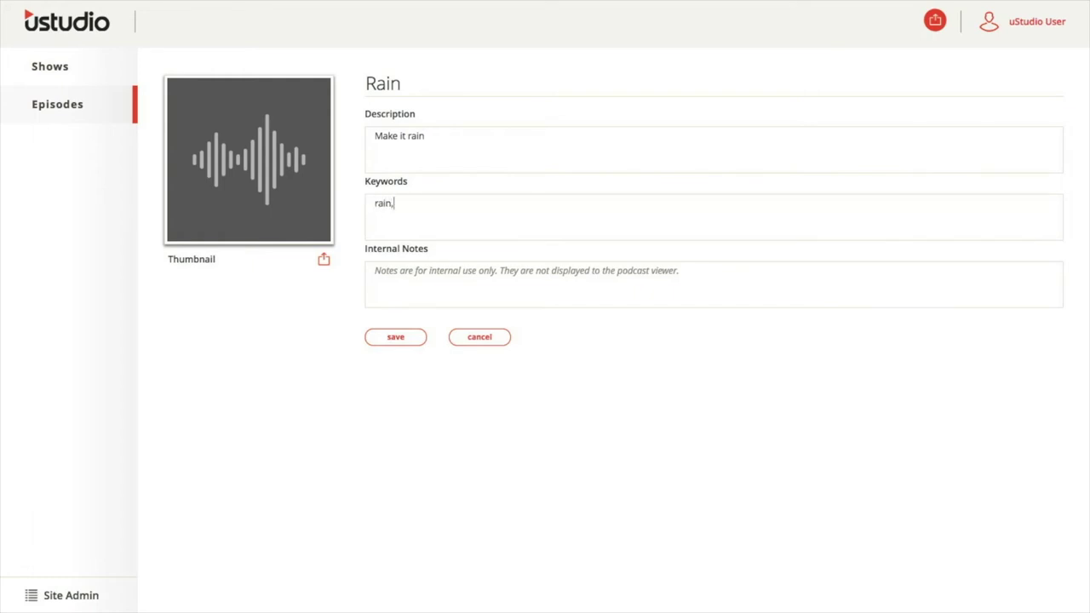
pyautogui.write(' make, it, raining, water, n')
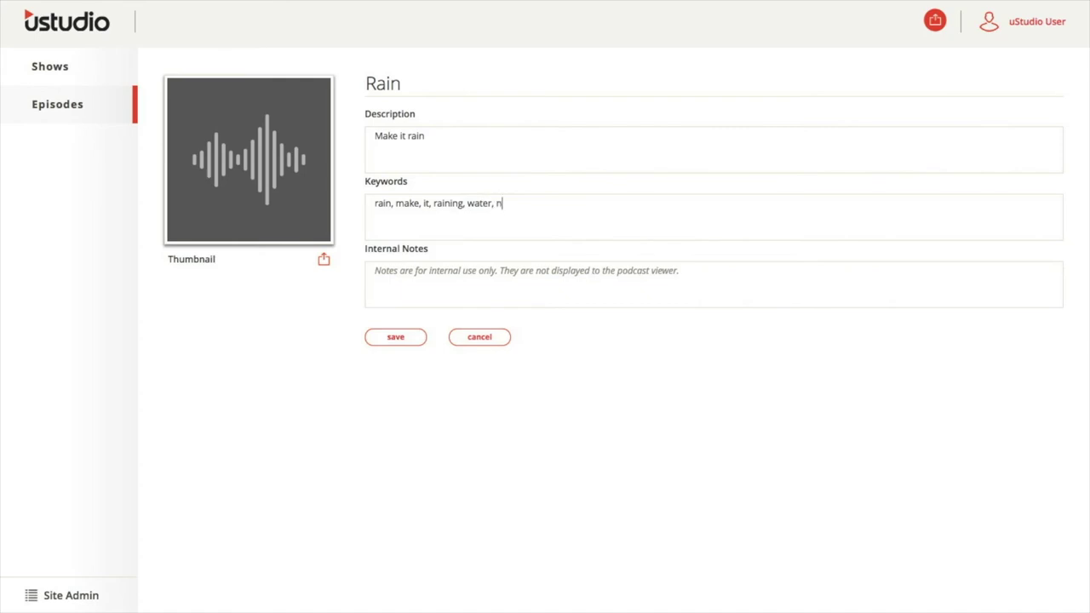
pyautogui.write('oise,')
# Enter the internal note 'What does rain sound like?'.
pyautogui.click(468, 273)
pyautogui.write('Wha')
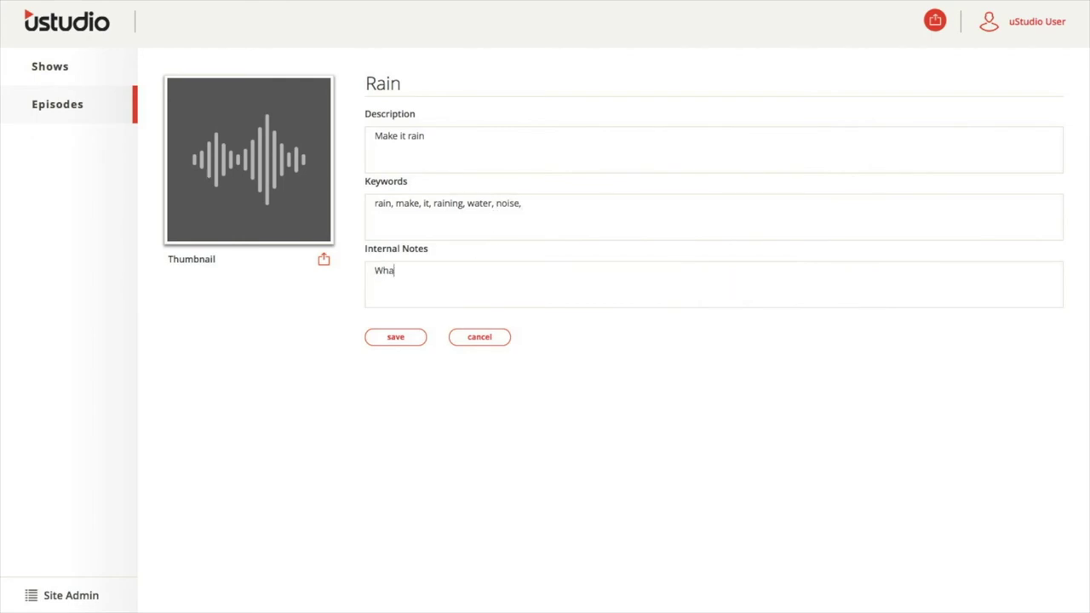
pyautogui.write('t does rain sound like?')
# Set Podcast Show Logo.png as the Rain episode's thumbnail.
pyautogui.click(324, 266)
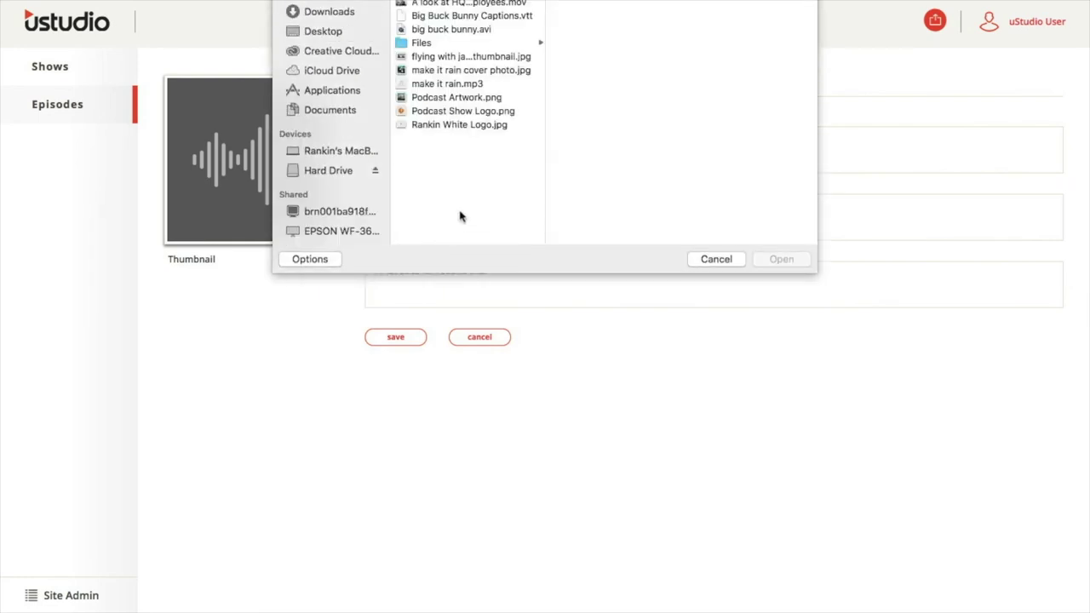
pyautogui.click(470, 111)
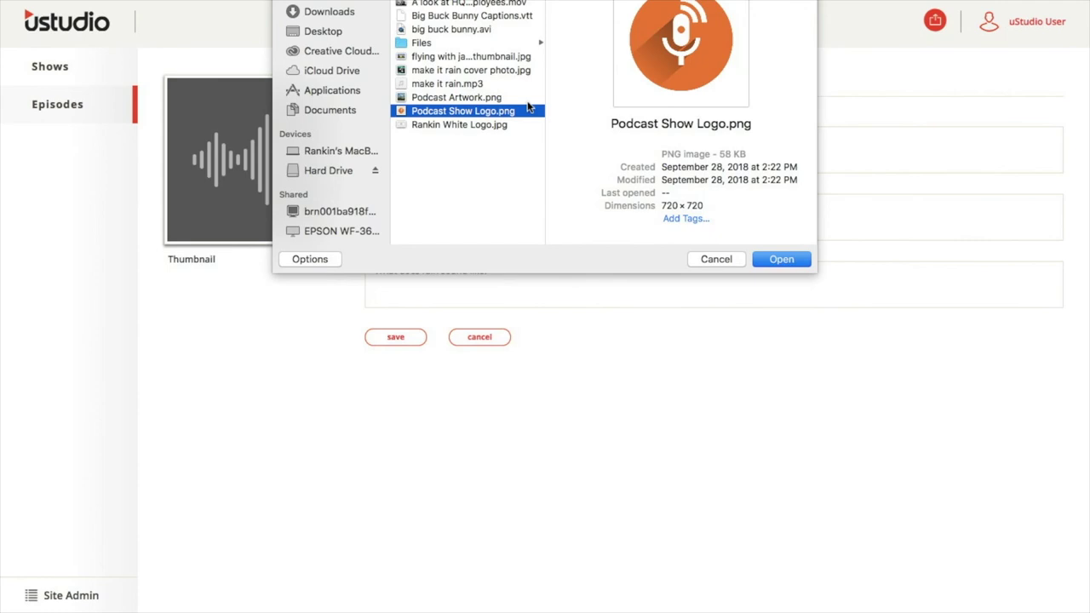
pyautogui.click(780, 260)
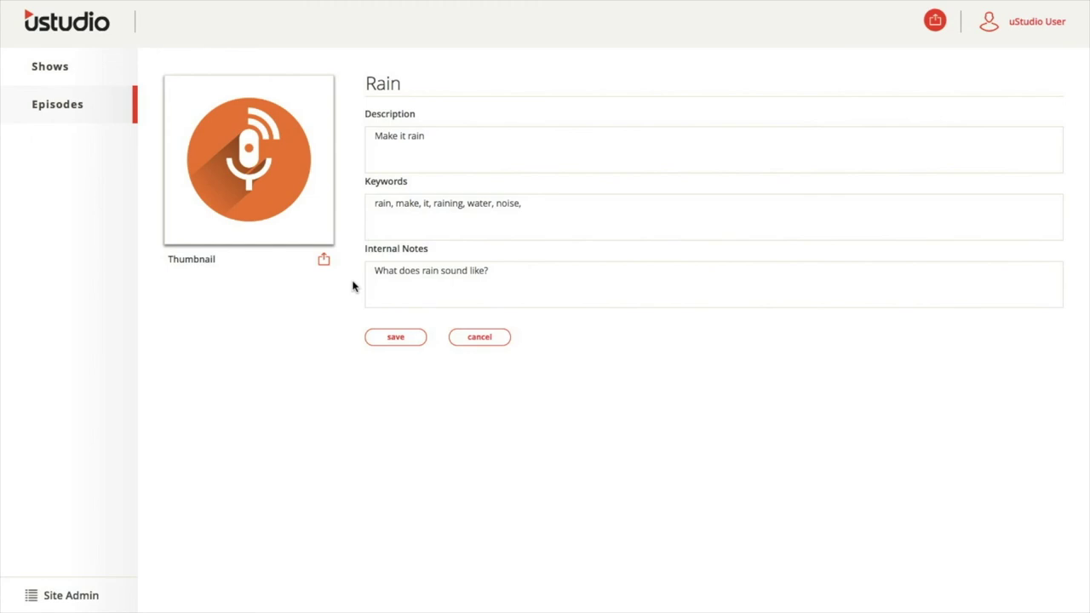
# Submit the Rain episode's title, description, keywords, notes and thumbnail for saving.
pyautogui.click(395, 337)
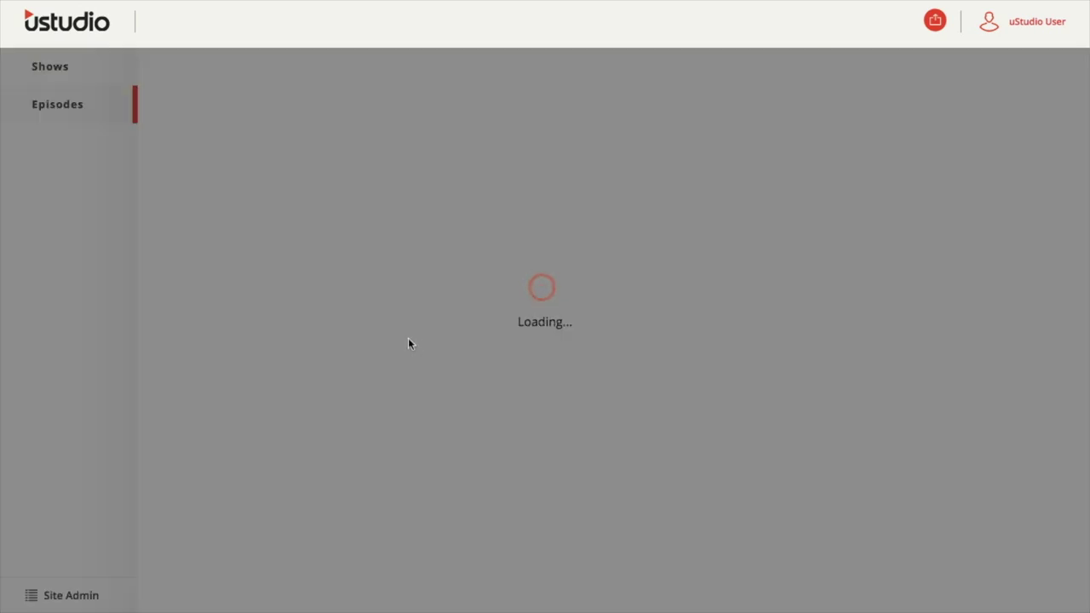